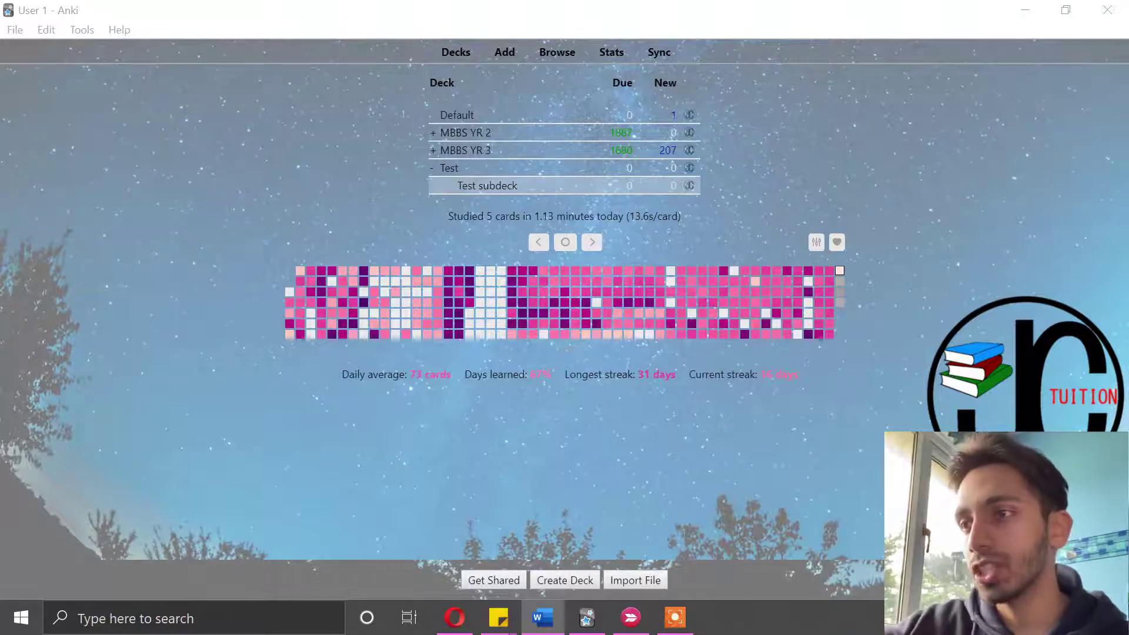
- Switch to Skitch and start a new blank document, discarding the changes to the open asthma screenshot
{"action": "left_click", "coordinate": [638, 628]}
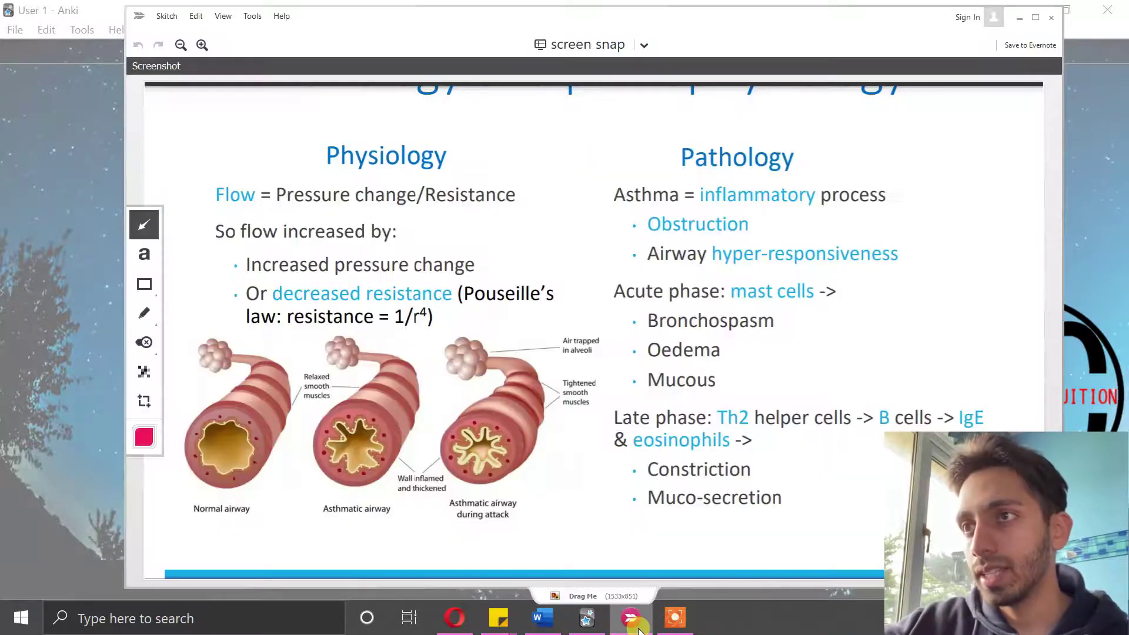
{"action": "left_click", "coordinate": [175, 17]}
{"action": "mouse_move", "coordinate": [196, 21]}
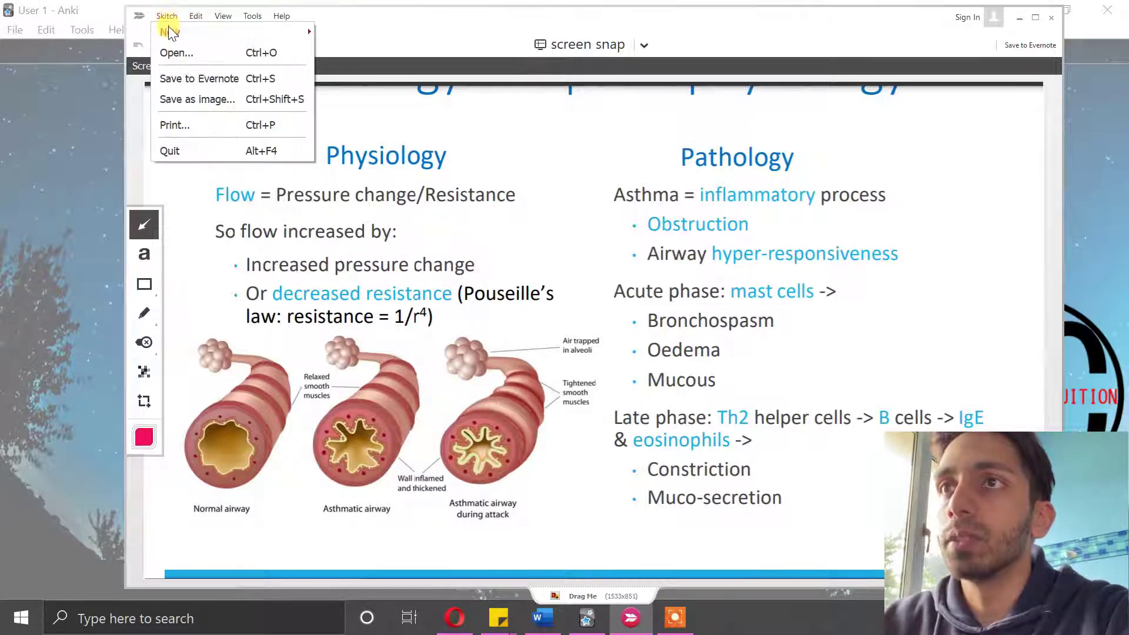
{"action": "mouse_move", "coordinate": [283, 33]}
{"action": "left_click", "coordinate": [340, 72]}
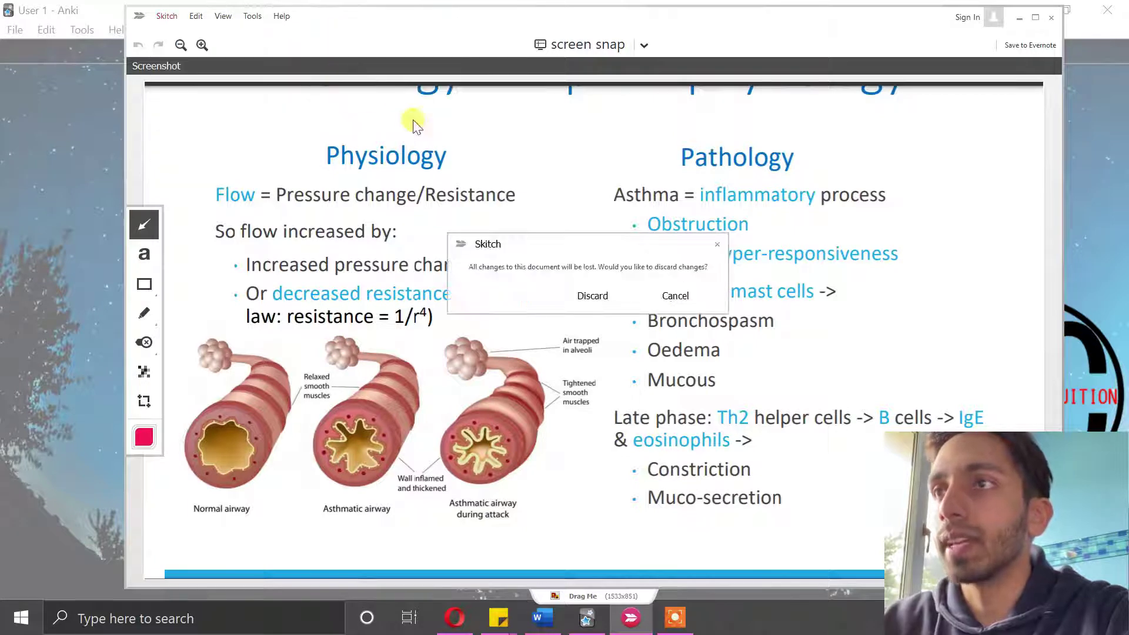
{"action": "left_click", "coordinate": [615, 299]}
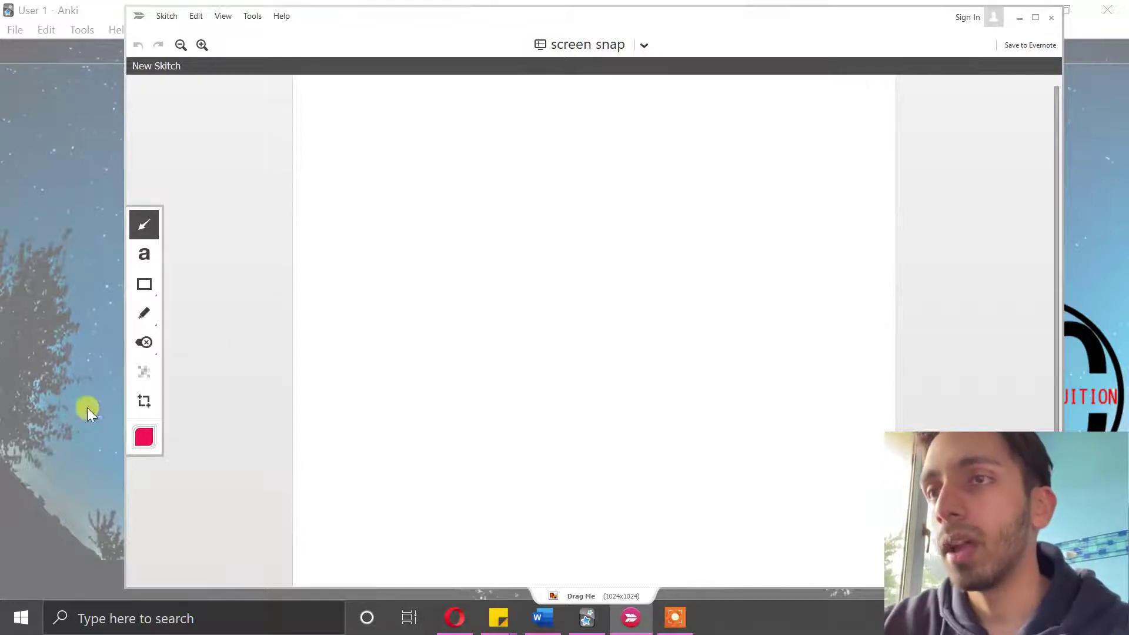
- Look through the text, shape, marker, stamp and crop tools and their options, ending on the arrow tool
{"action": "left_click", "coordinate": [141, 256]}
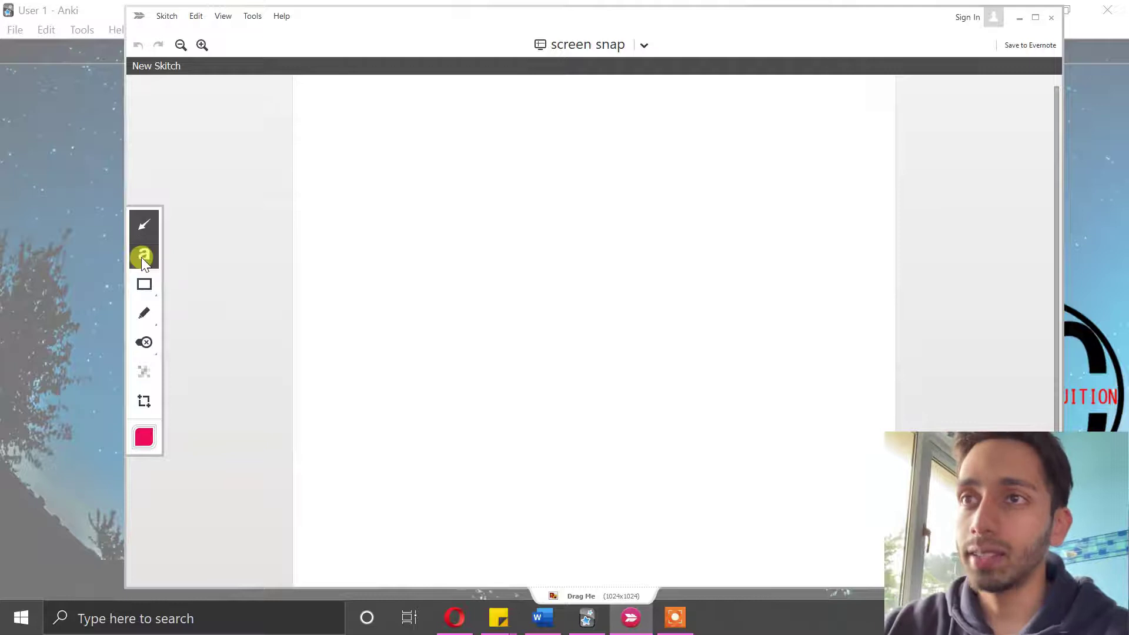
{"action": "left_click", "coordinate": [148, 223]}
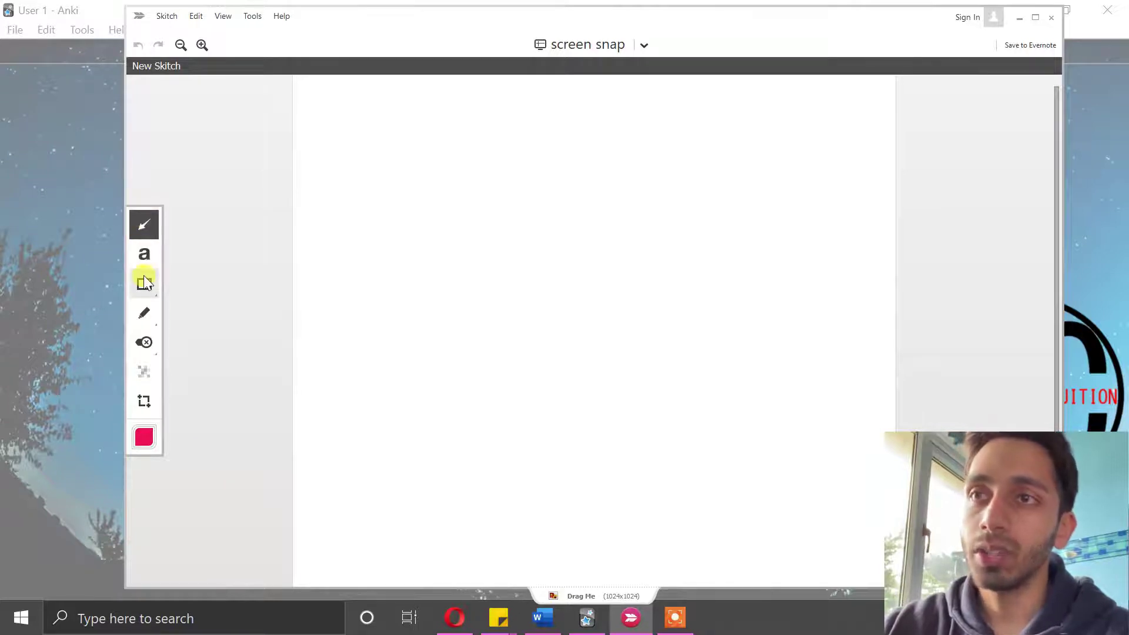
{"action": "left_click", "coordinate": [144, 284]}
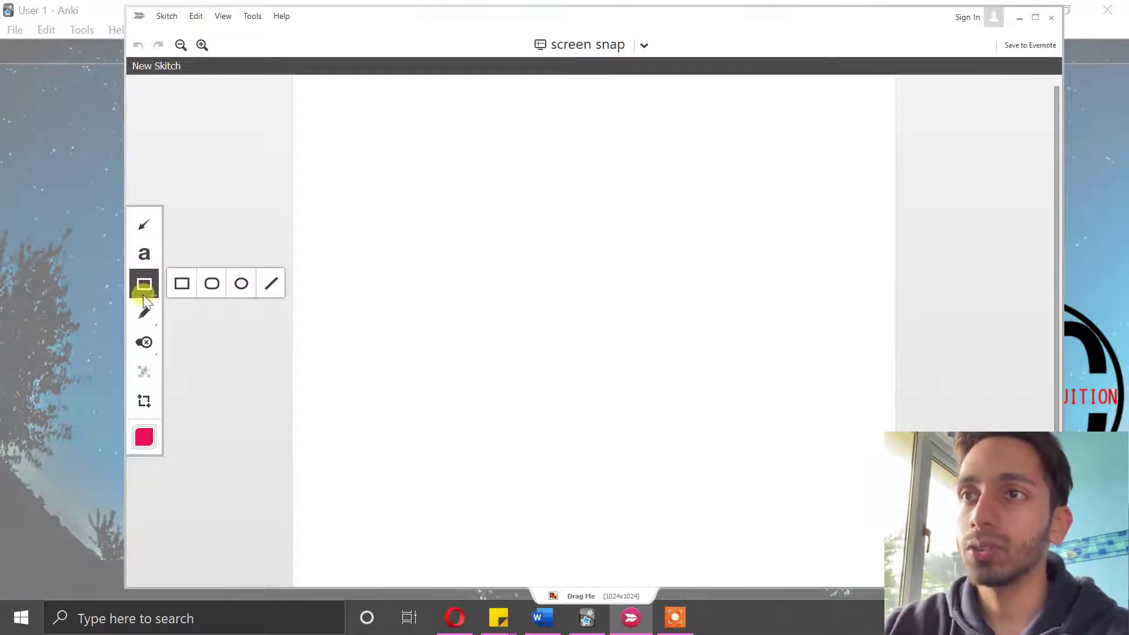
{"action": "left_click", "coordinate": [145, 314]}
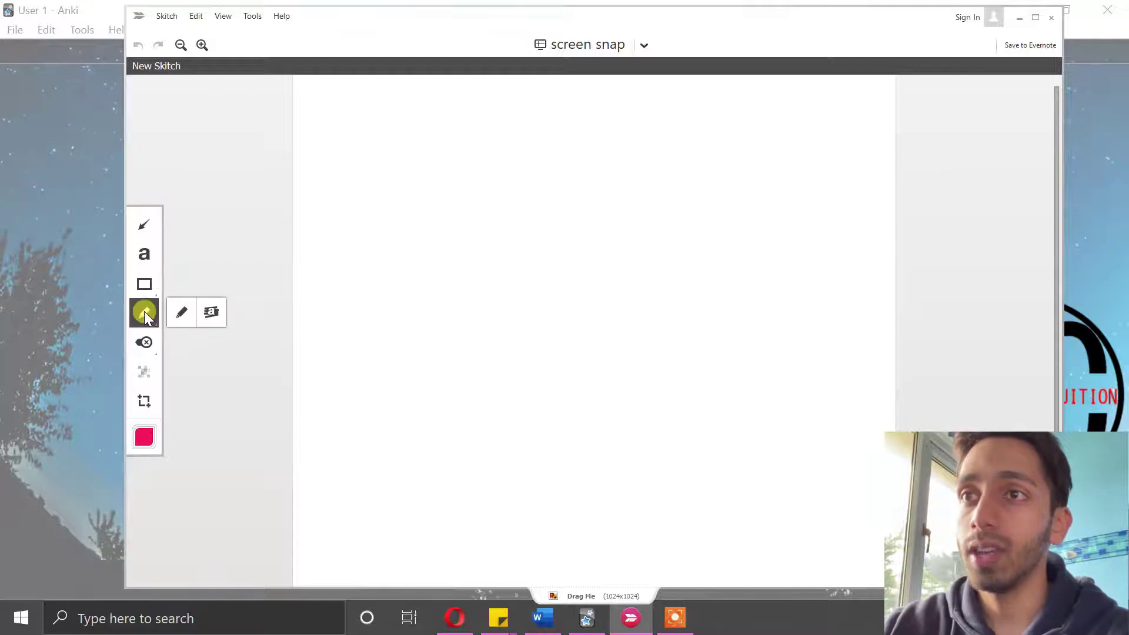
{"action": "left_click", "coordinate": [143, 346]}
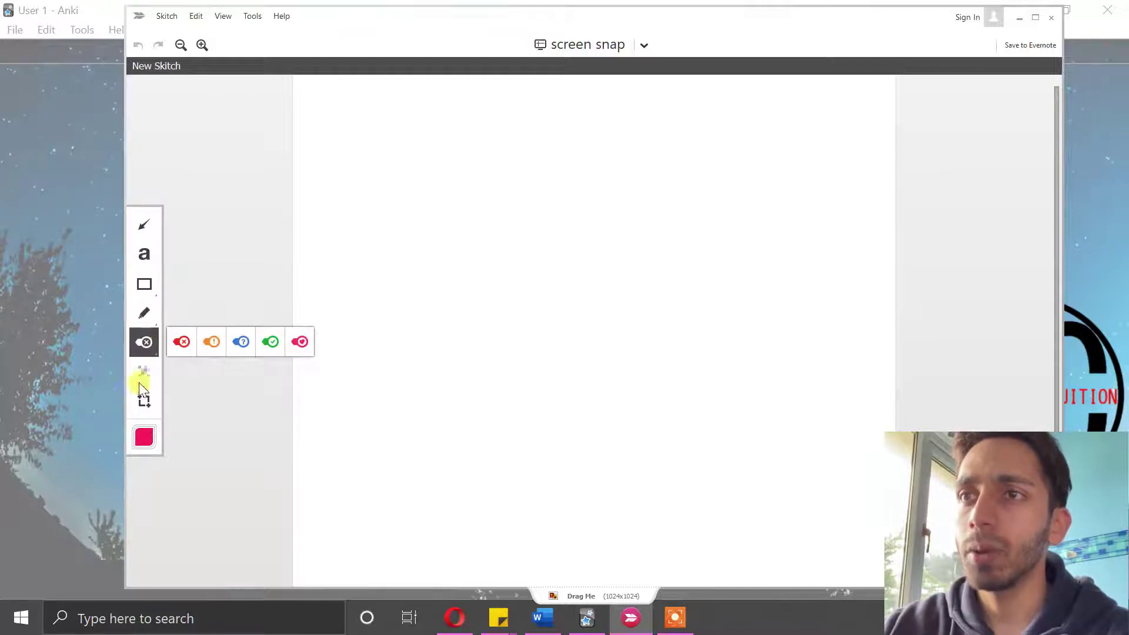
{"action": "left_click", "coordinate": [143, 403]}
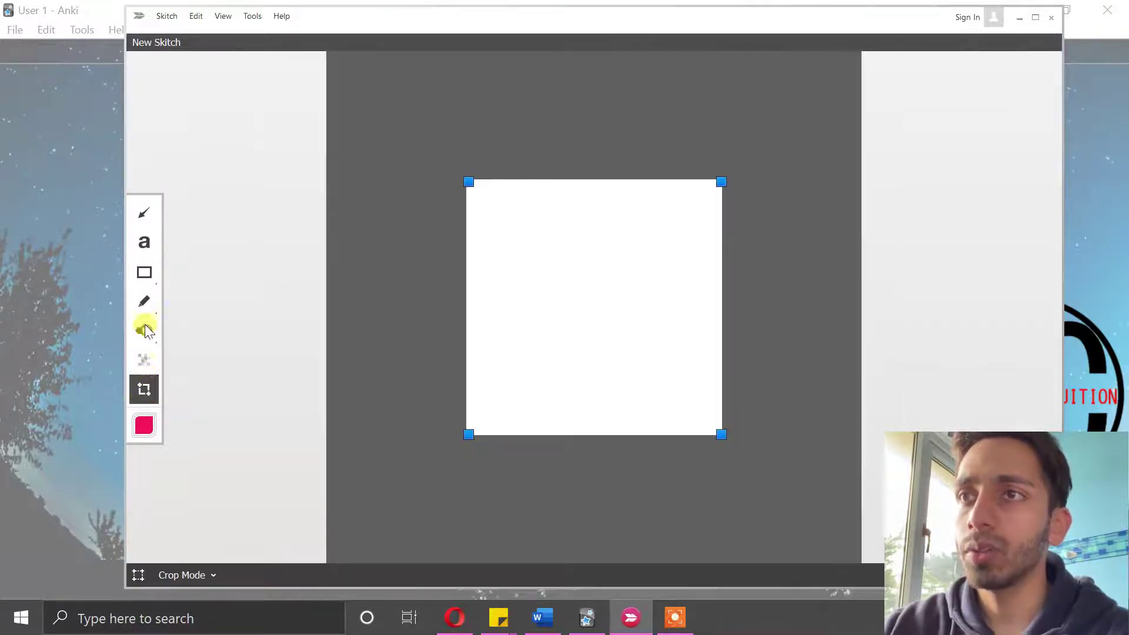
{"action": "left_click", "coordinate": [144, 213]}
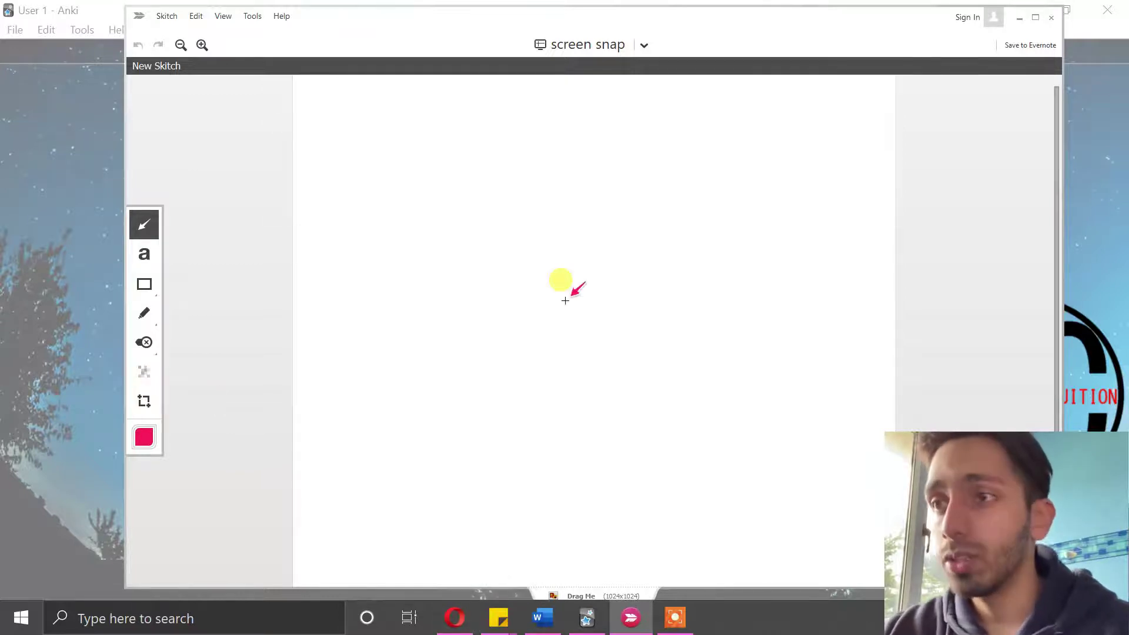
- Switch to the Opera browser, search Google Images for "circle of willis" in a new tab, and preview the Wikipedia diagram
{"action": "left_click", "coordinate": [454, 619]}
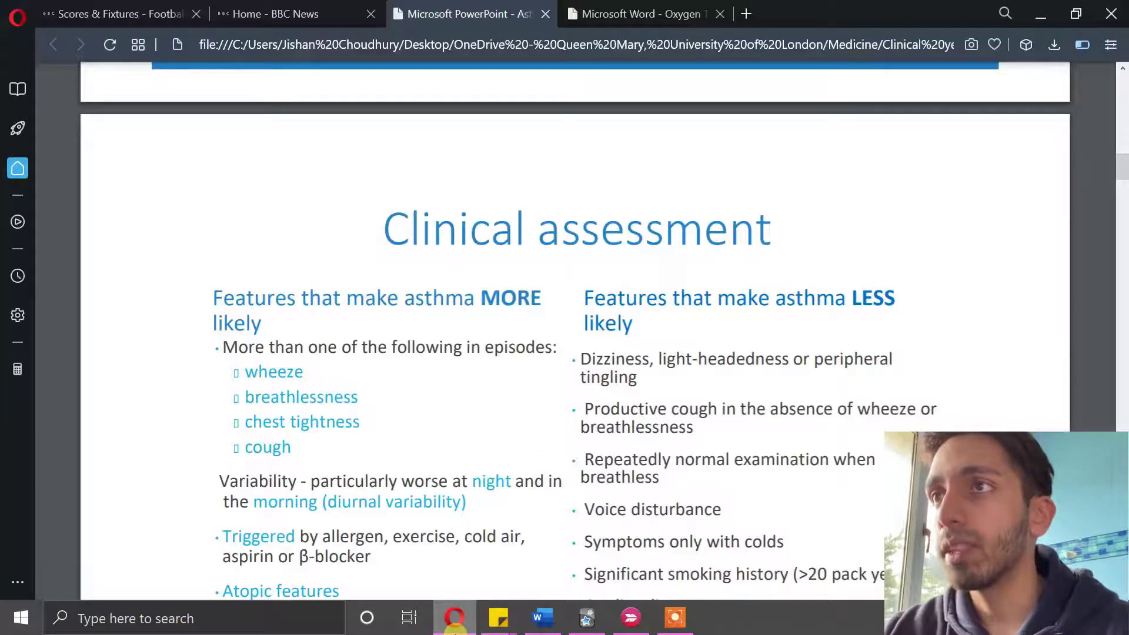
{"action": "left_click", "coordinate": [747, 11]}
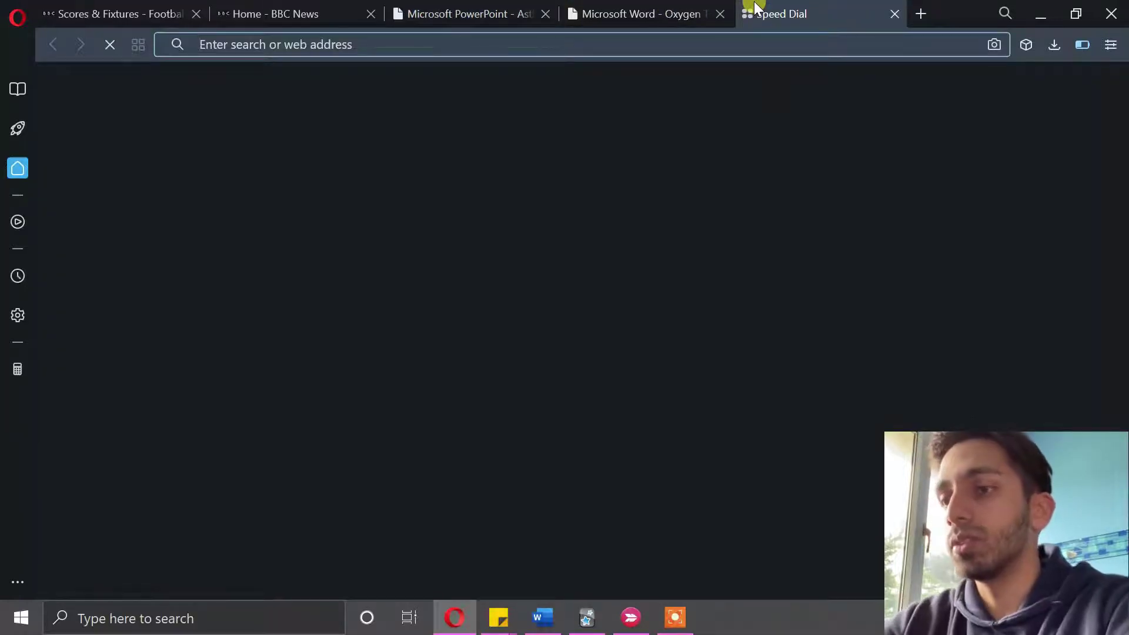
{"action": "type", "text": "circle of willis"}
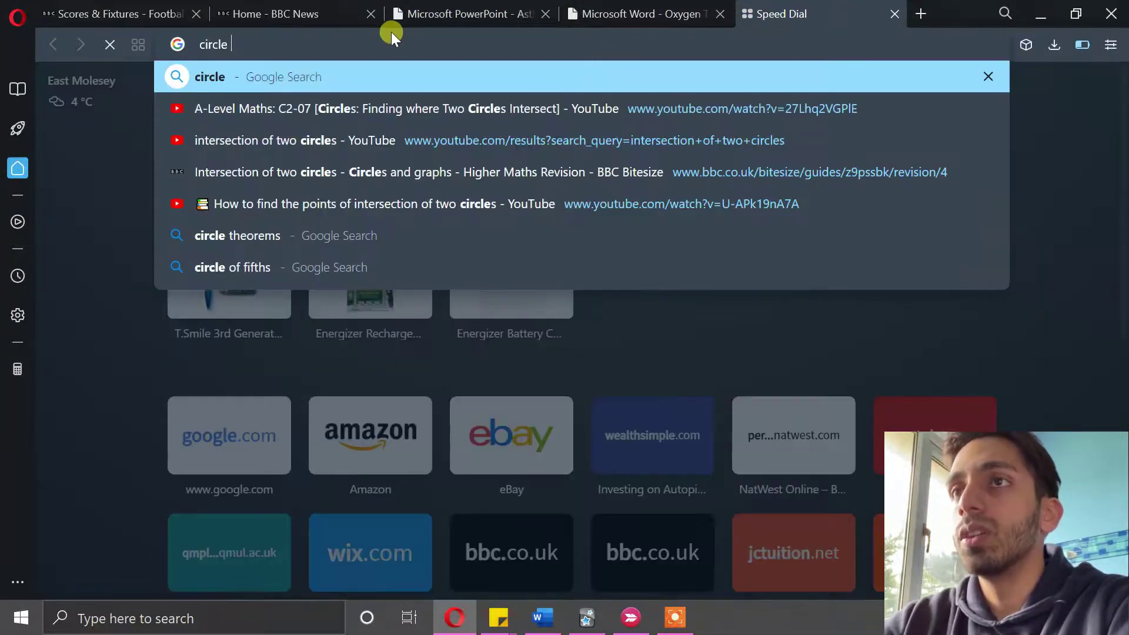
{"action": "key", "text": "Return"}
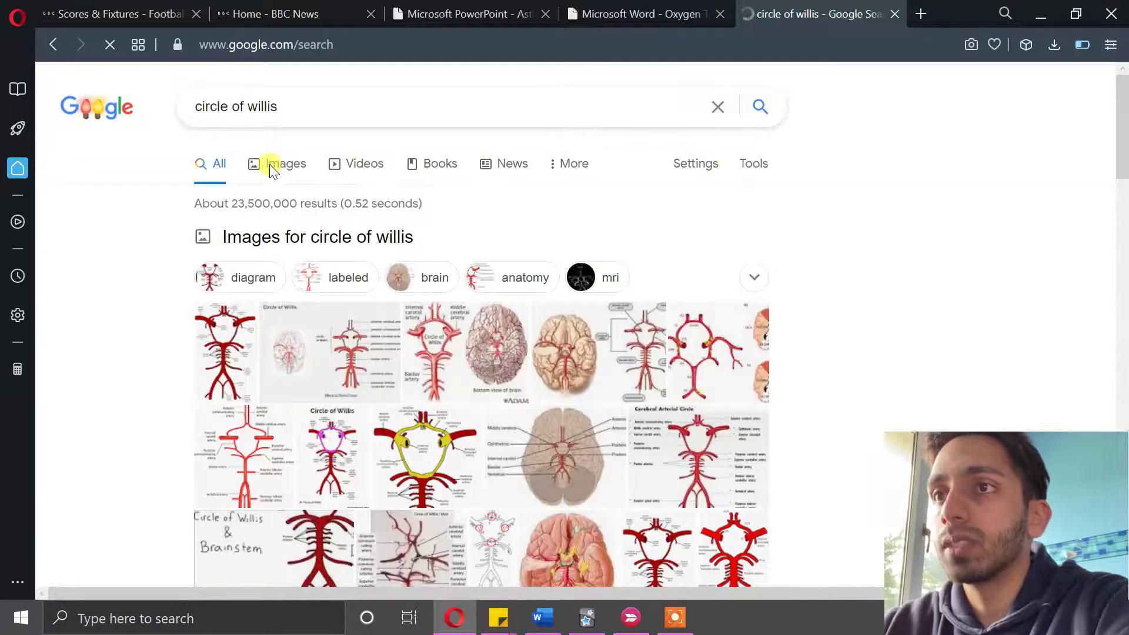
{"action": "left_click", "coordinate": [270, 167]}
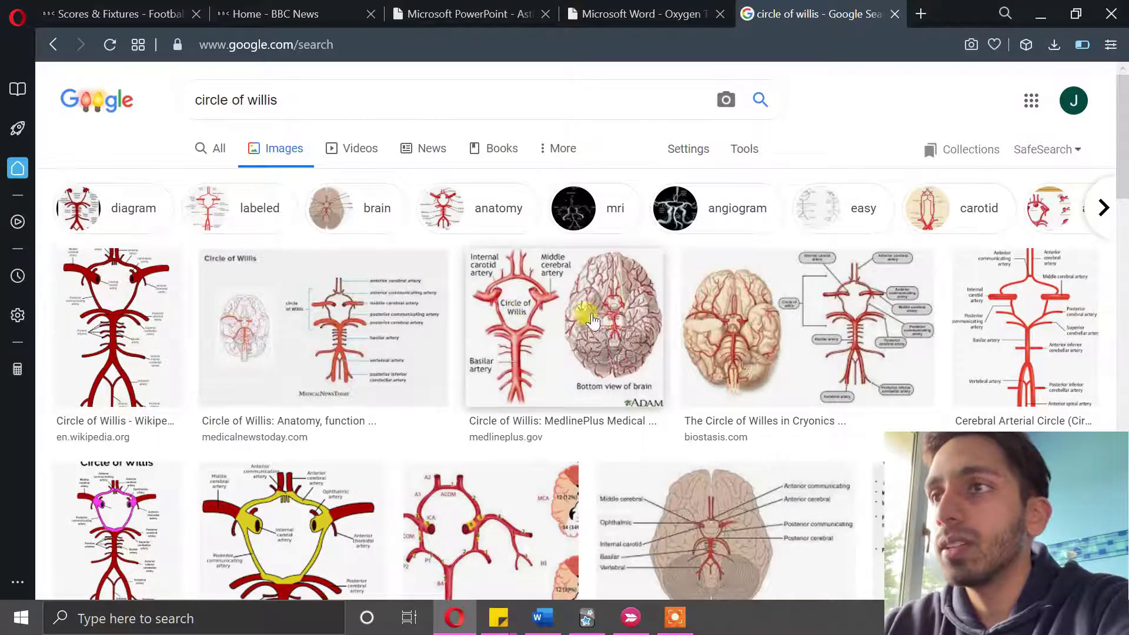
{"action": "left_click", "coordinate": [142, 305]}
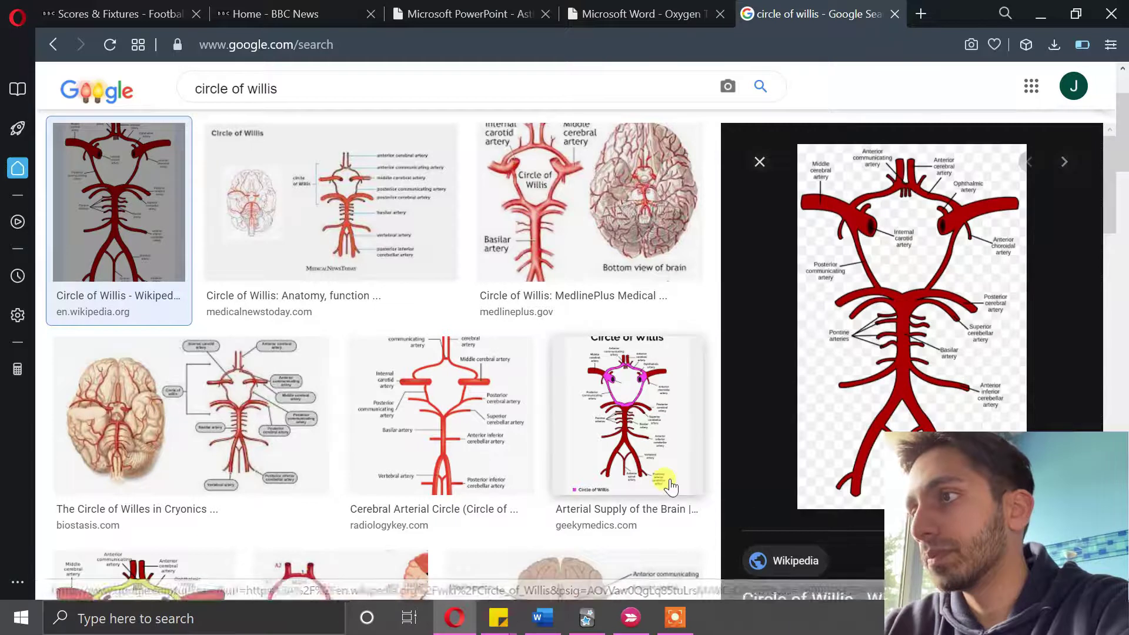
- Copy the previewed Wikipedia circle of Willis image to the clipboard
{"action": "right_click", "coordinate": [890, 333]}
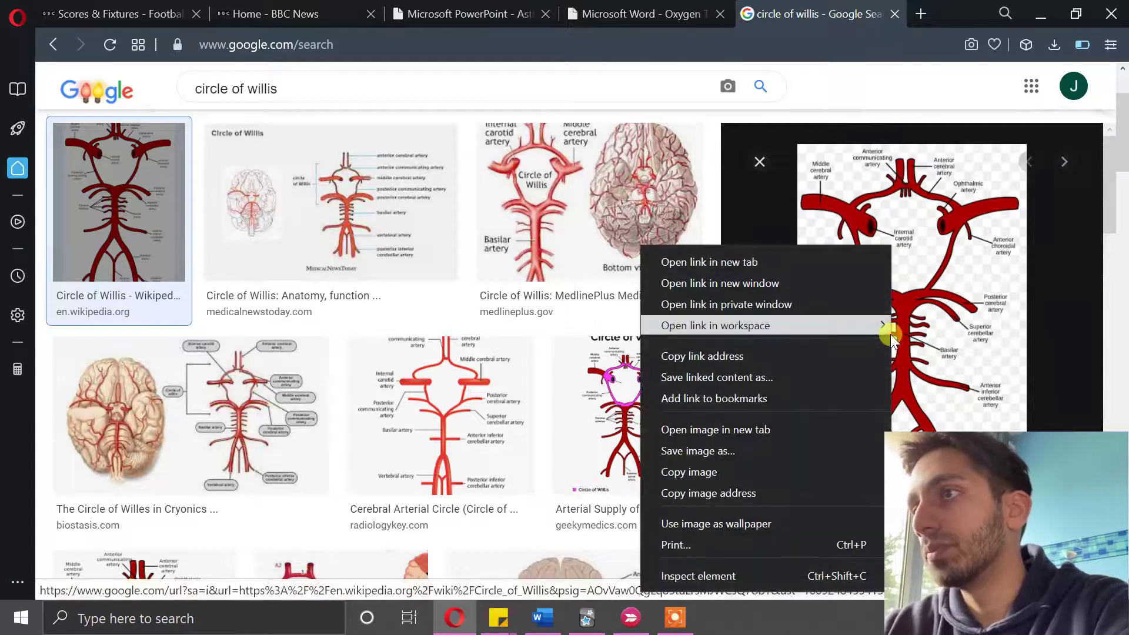
{"action": "left_click", "coordinate": [729, 467]}
{"action": "left_click", "coordinate": [932, 327]}
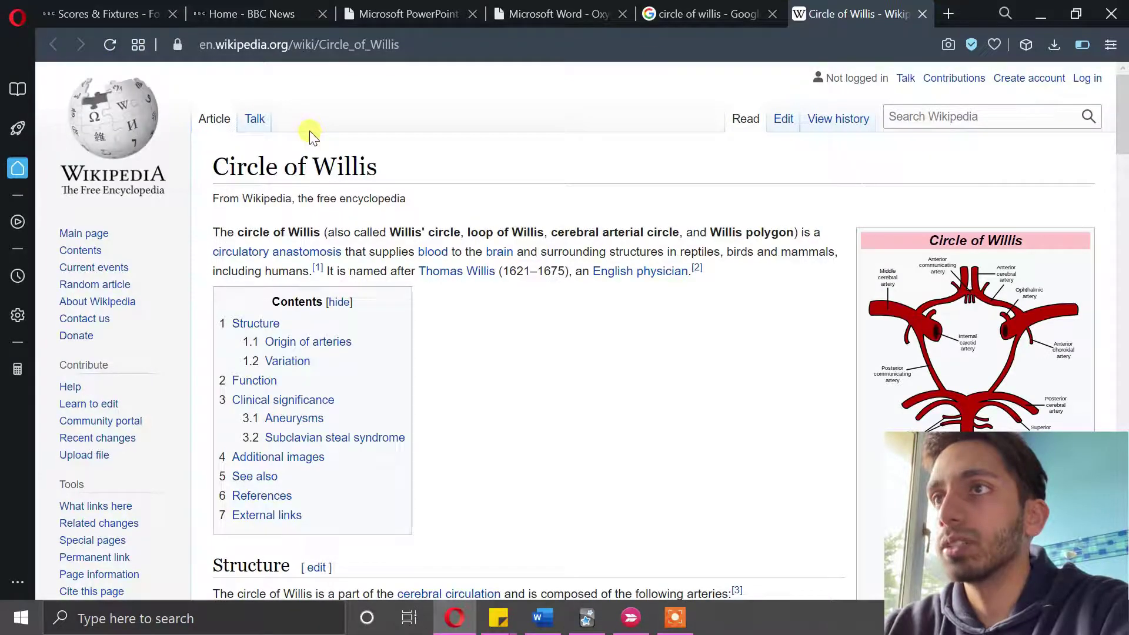
{"action": "left_click", "coordinate": [729, 12]}
{"action": "right_click", "coordinate": [890, 308]}
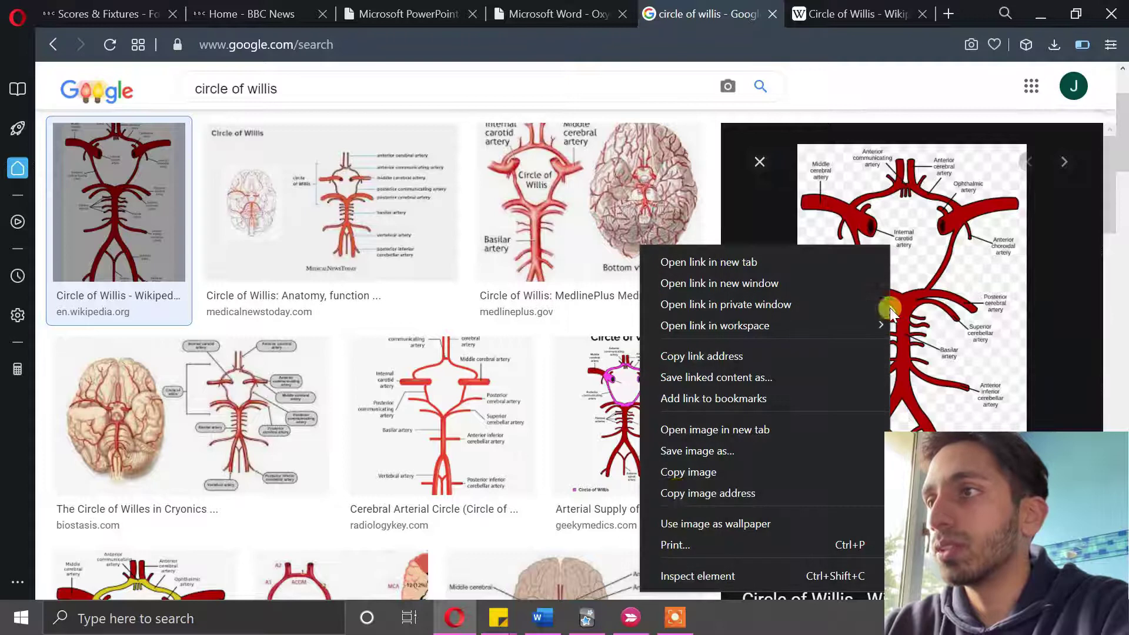
{"action": "left_click", "coordinate": [693, 469]}
- Switch to Skitch and take a screen snap of the whole previewed circle of Willis diagram
{"action": "left_click", "coordinate": [630, 618]}
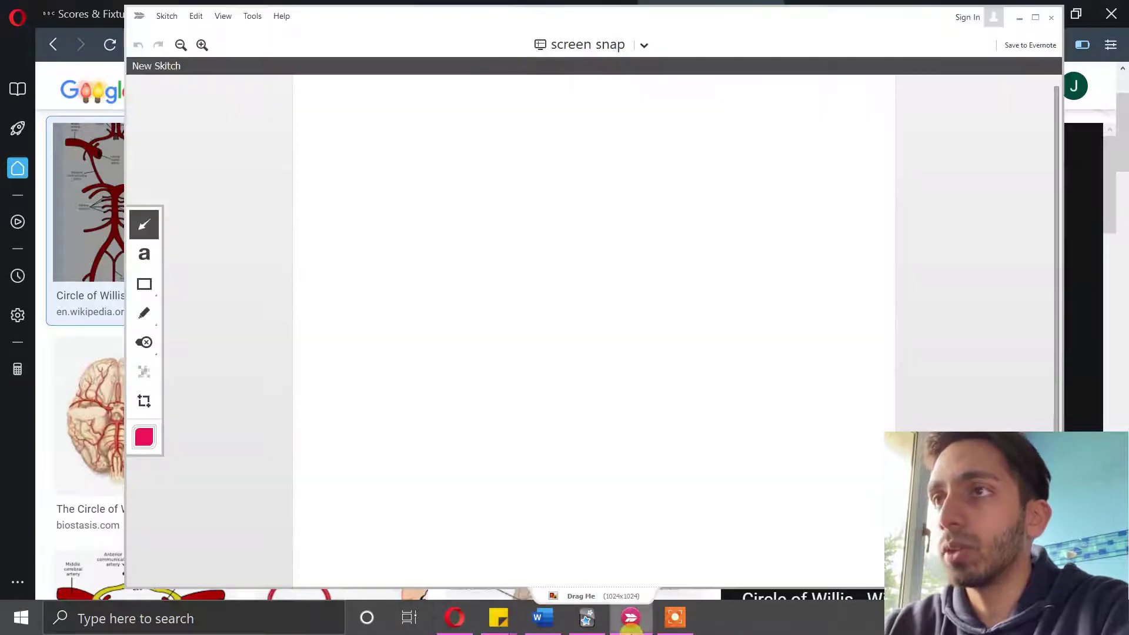
{"action": "left_click", "coordinate": [576, 52]}
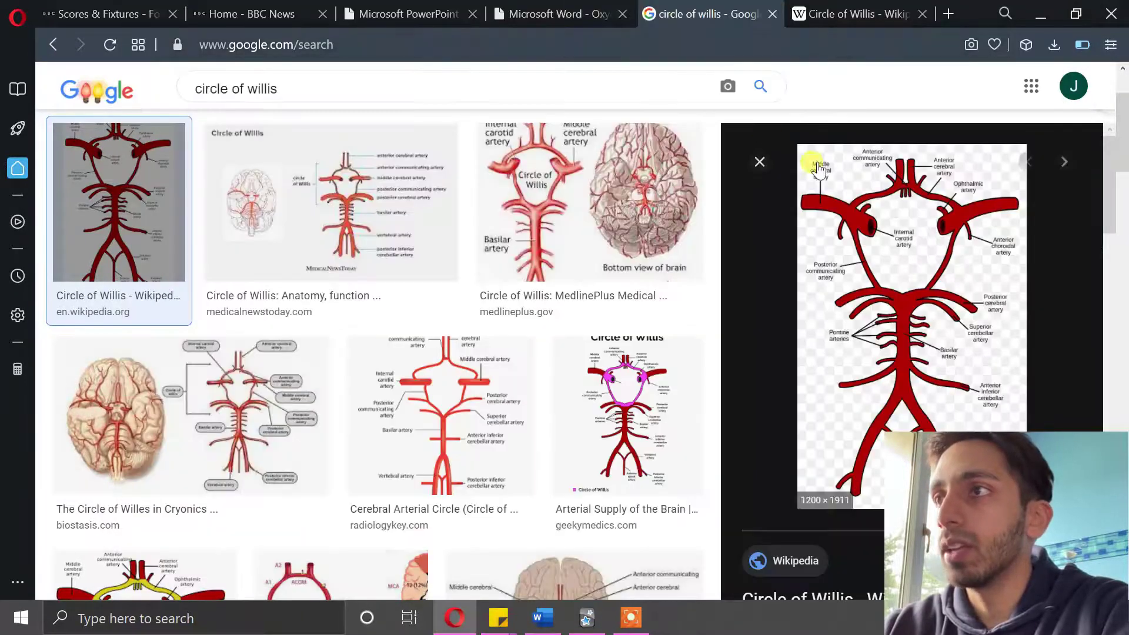
{"action": "left_click_drag", "start_coordinate": [797, 145], "coordinate": [1023, 509]}
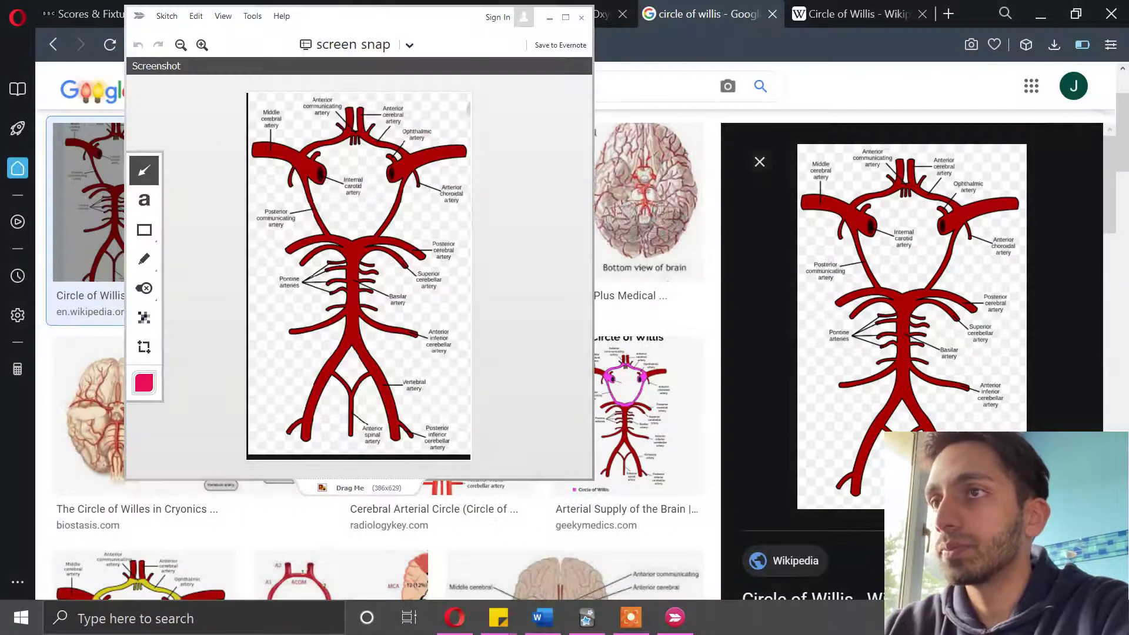
{"action": "left_click_drag", "start_coordinate": [407, 310], "coordinate": [385, 324]}
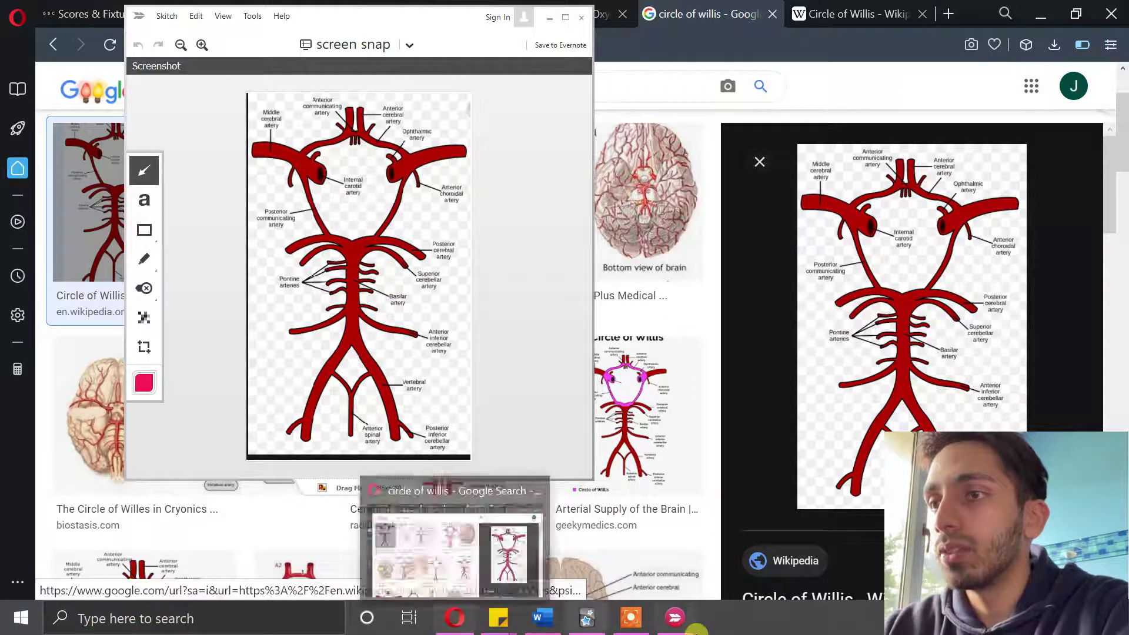
- Switch to Anki and start a new note in Test subdeck with the note type Basic-8a347
{"action": "left_click", "coordinate": [605, 624]}
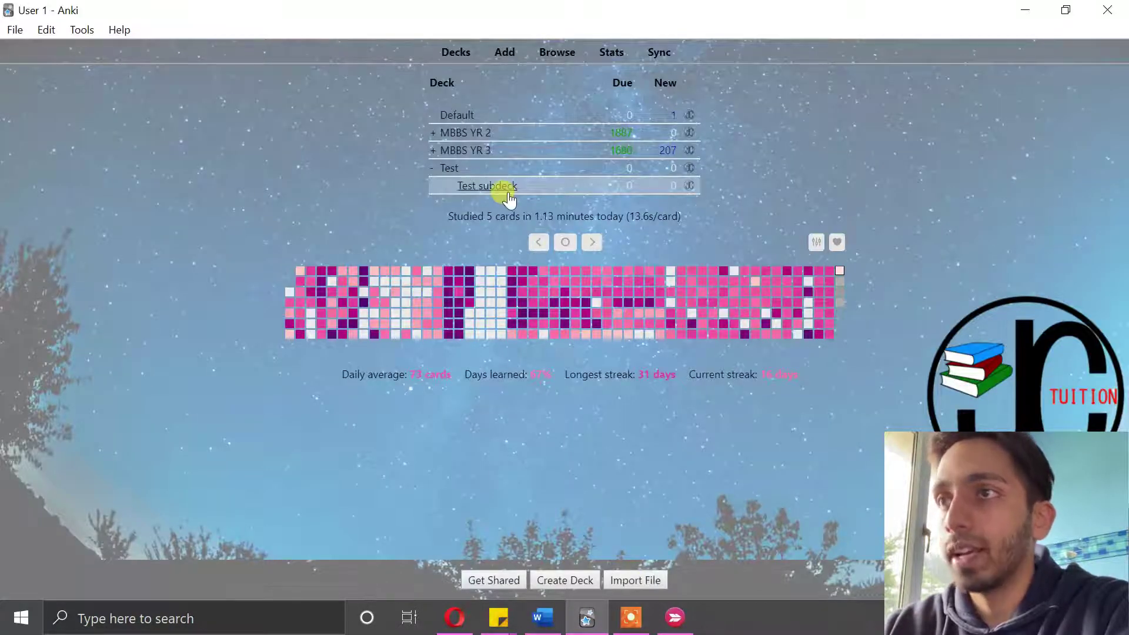
{"action": "left_click", "coordinate": [507, 193]}
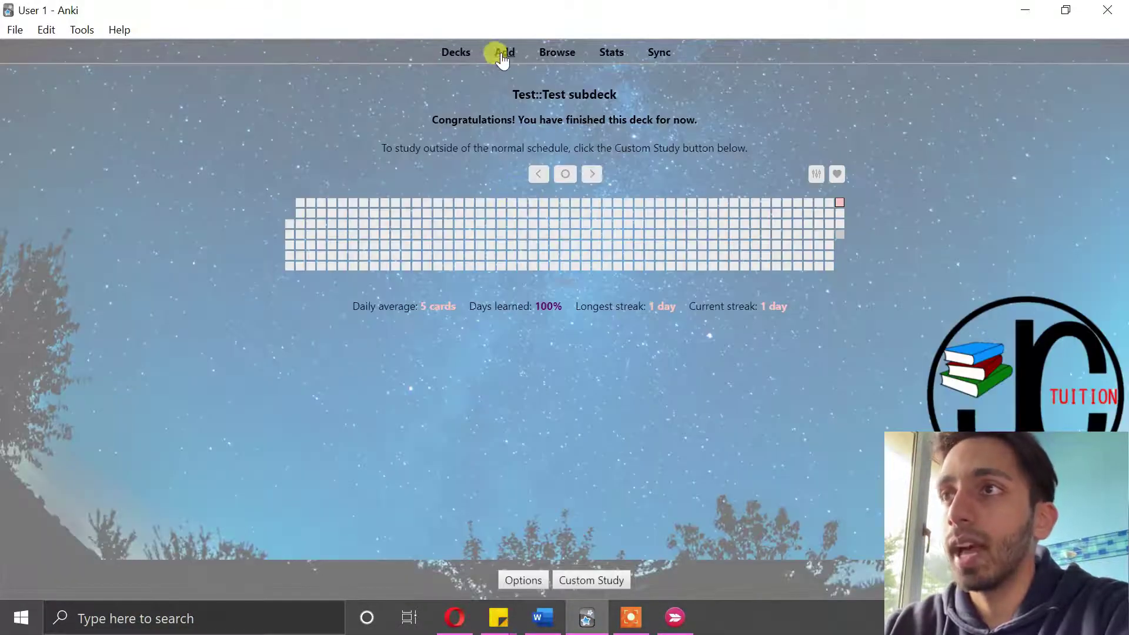
{"action": "left_click", "coordinate": [504, 55]}
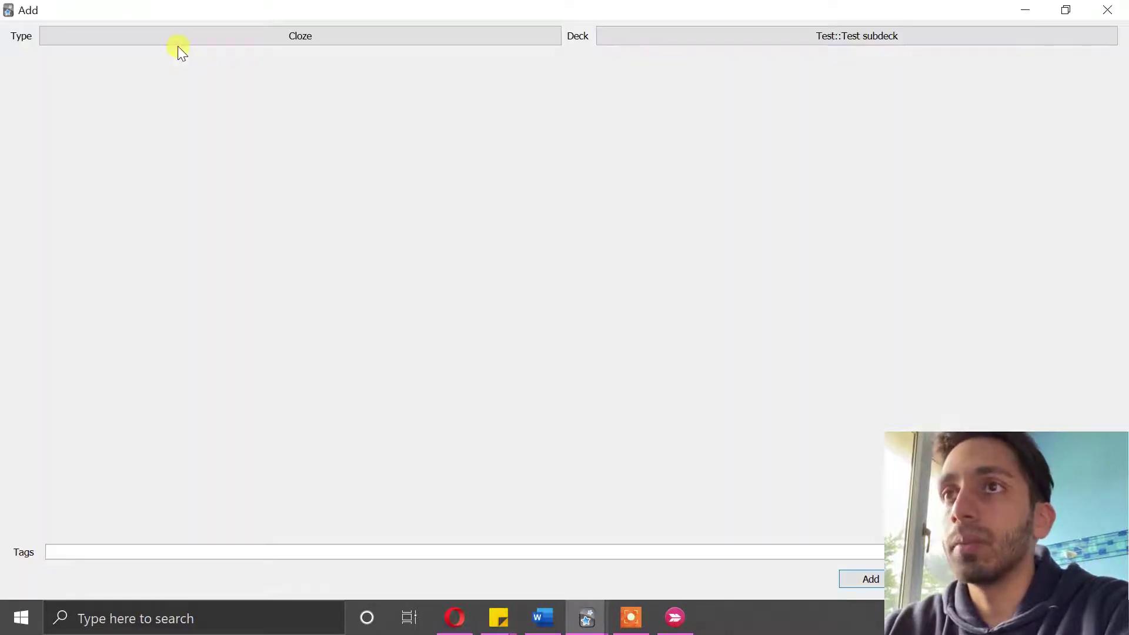
{"action": "left_click", "coordinate": [232, 42]}
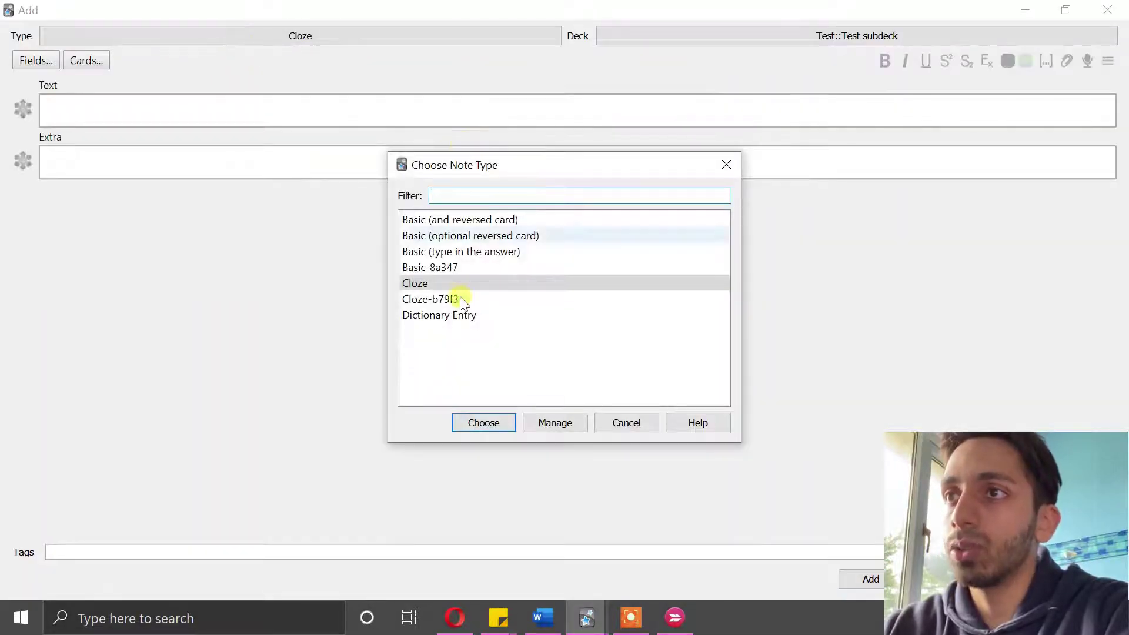
{"action": "left_click", "coordinate": [454, 268]}
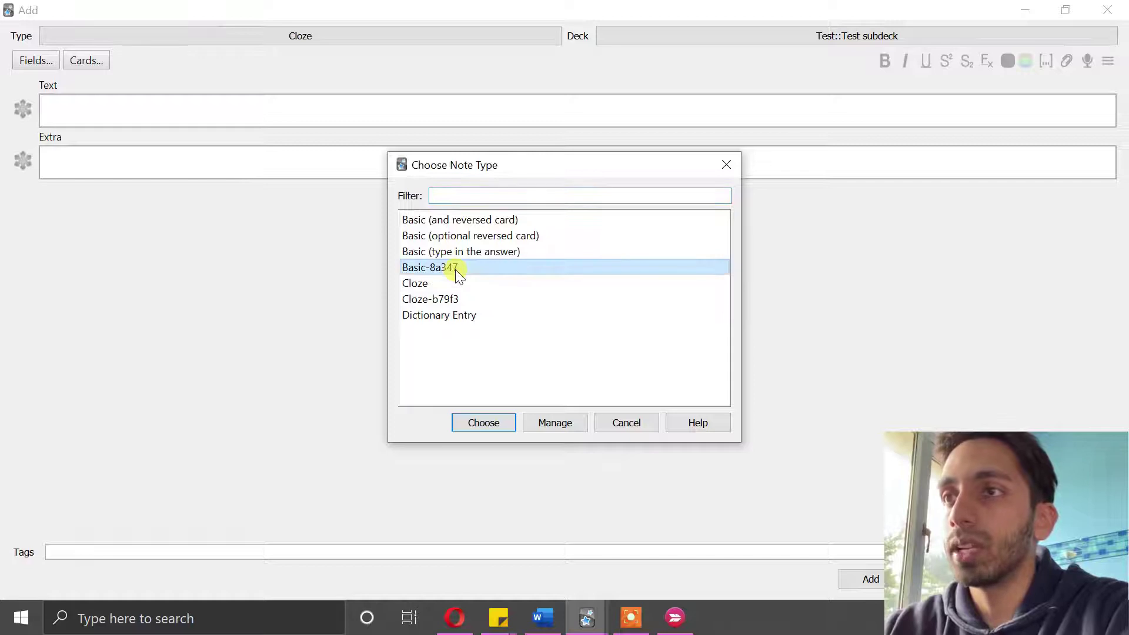
{"action": "left_click", "coordinate": [483, 422]}
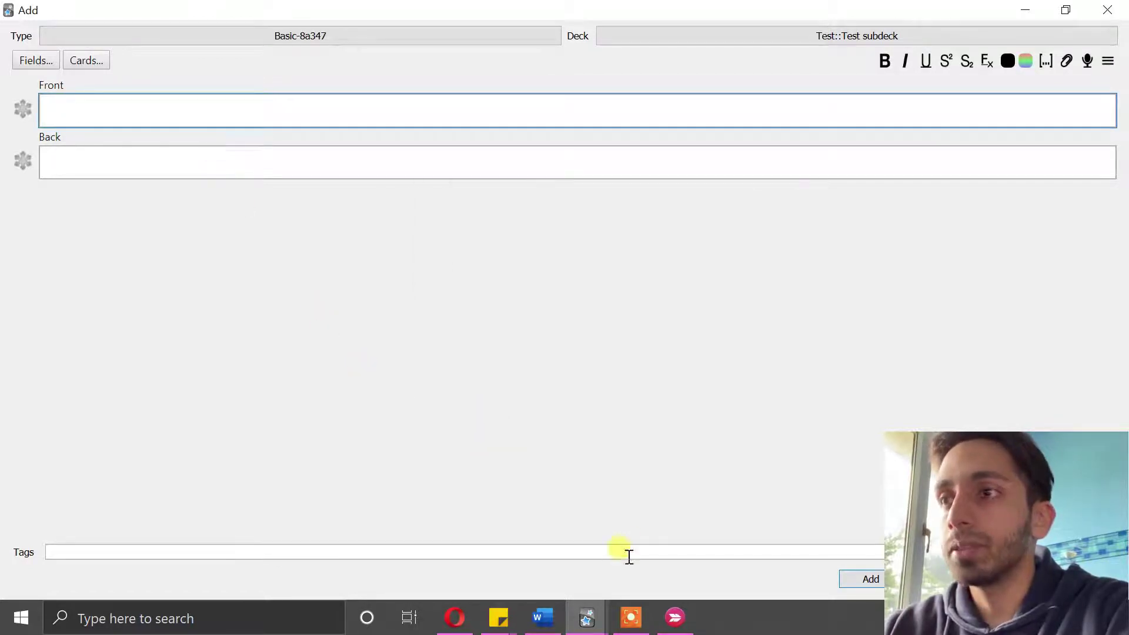
- Paste the labelled circle of Willis diagram into the note's Back field
{"action": "left_click", "coordinate": [170, 159]}
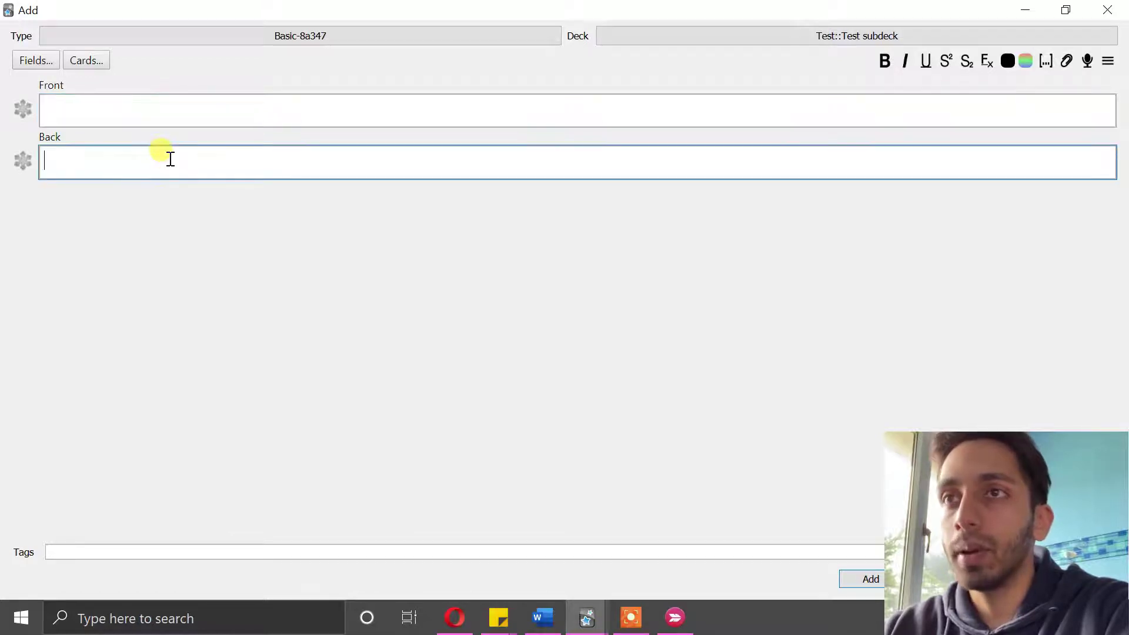
{"action": "key", "text": "ctrl+v"}
{"action": "scroll", "coordinate": [1116, 310], "scroll_direction": "down", "scroll_amount": 3}
{"action": "scroll", "coordinate": [1111, 294], "scroll_direction": "up", "scroll_amount": 5}
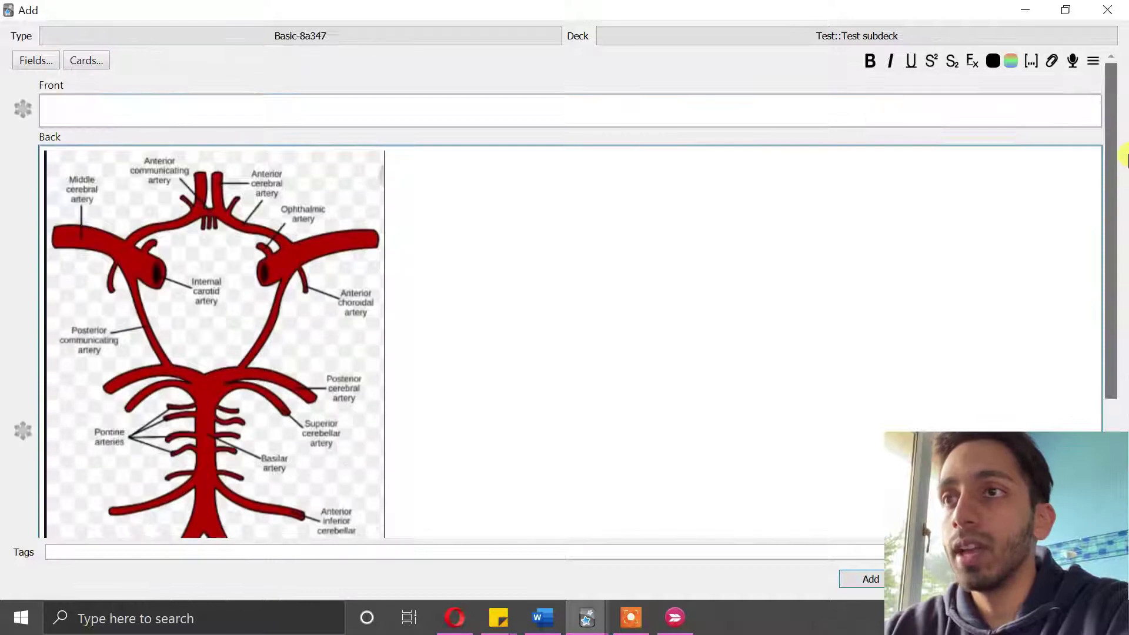
- Switch to Skitch and pixelate the "Middle cerebral artery" label on the diagram
{"action": "left_click", "coordinate": [674, 616]}
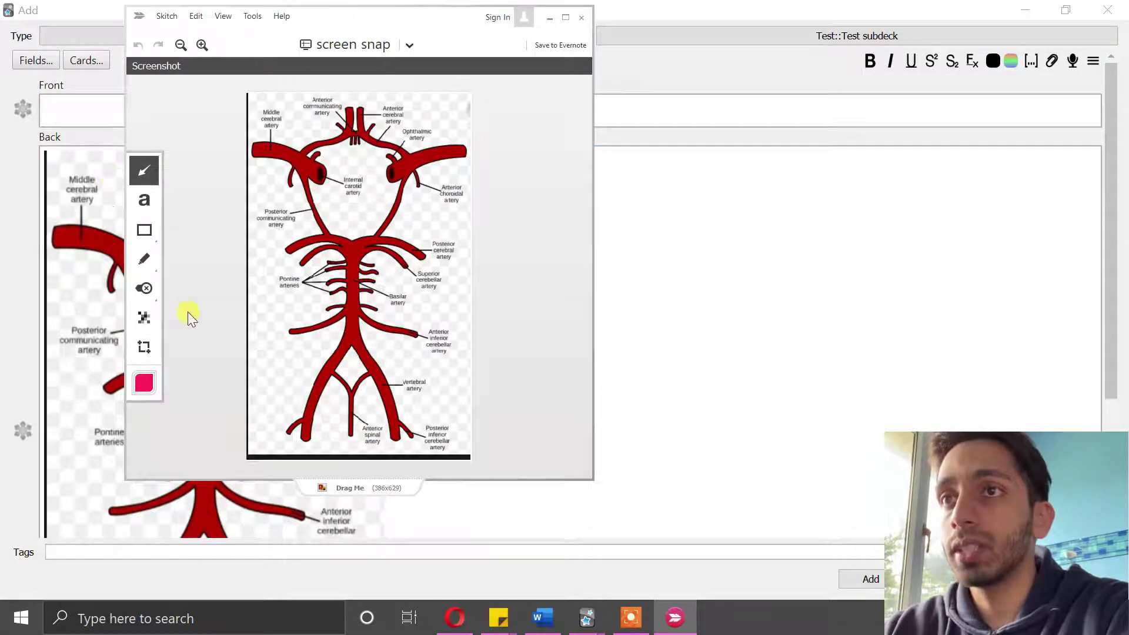
{"action": "left_click", "coordinate": [154, 320]}
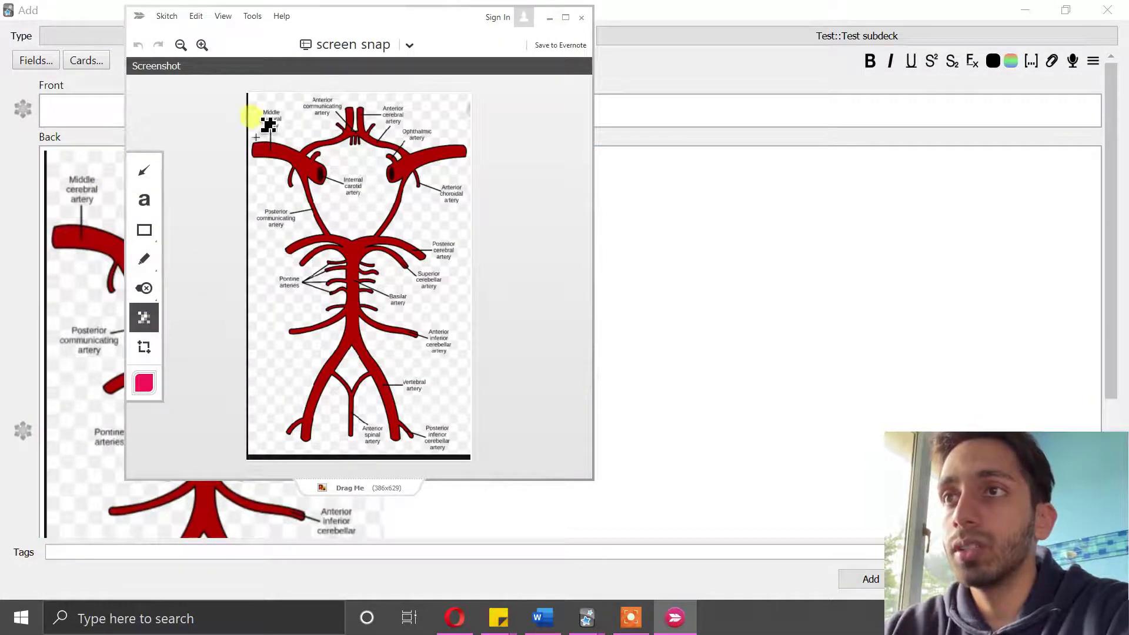
{"action": "left_click_drag", "start_coordinate": [254, 103], "coordinate": [291, 132]}
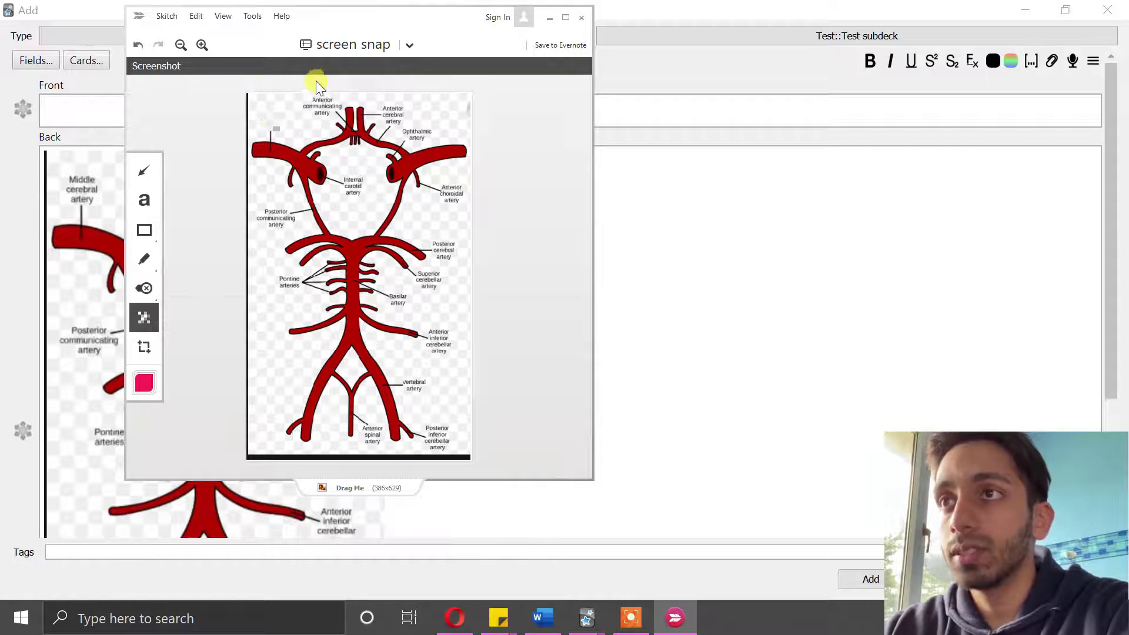
- Pixelate all the remaining artery labels on the circle of Willis diagram, leaving the vessels and pointer lines uncovered
{"action": "left_click_drag", "start_coordinate": [347, 96], "coordinate": [430, 141]}
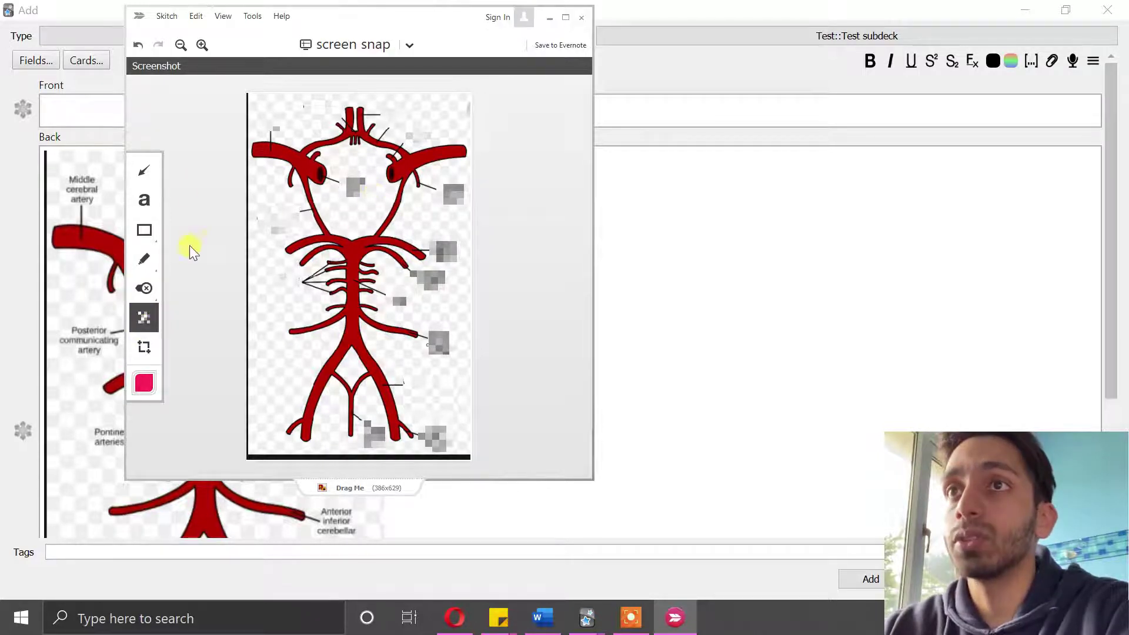
- Switch to Anki, paste the pixelated diagram into the note's Front field, add the note and close the Add window
{"action": "left_click", "coordinate": [94, 113]}
{"action": "key", "text": "ctrl+v"}
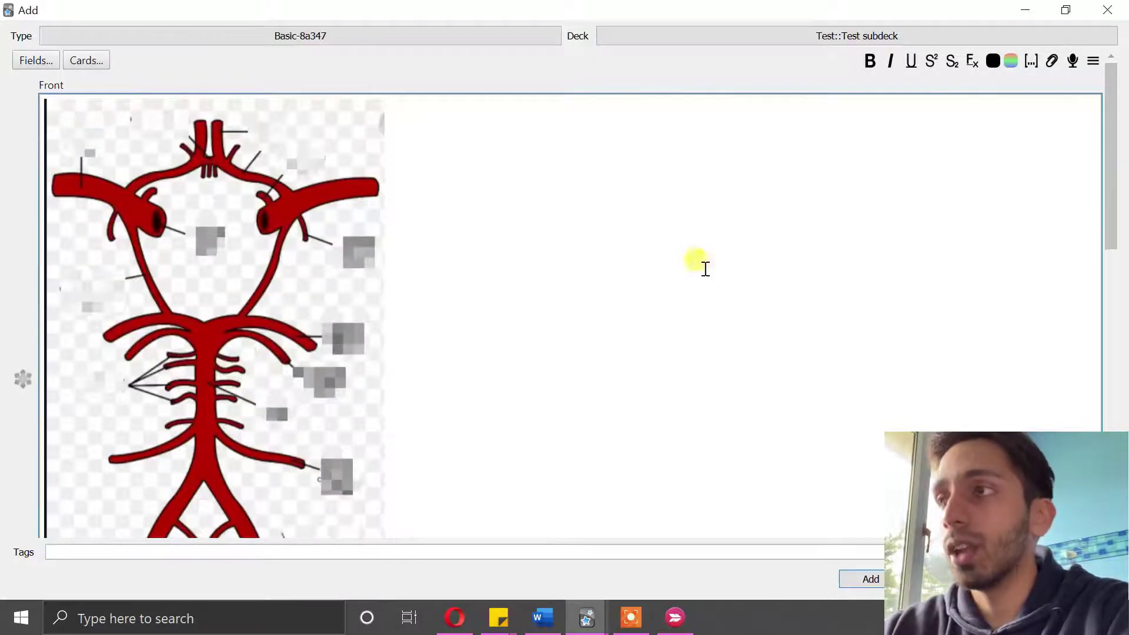
{"action": "left_click_drag", "start_coordinate": [1111, 159], "coordinate": [1111, 433]}
{"action": "scroll", "coordinate": [832, 482], "scroll_direction": "up", "scroll_amount": 10}
{"action": "left_click", "coordinate": [869, 576]}
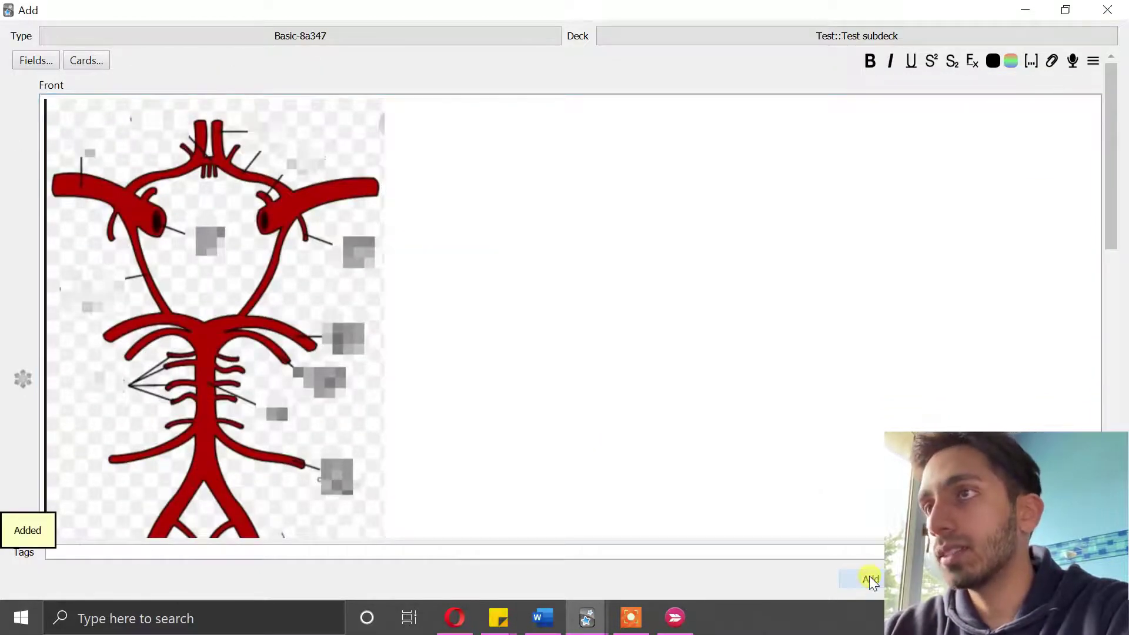
{"action": "left_click", "coordinate": [1107, 9]}
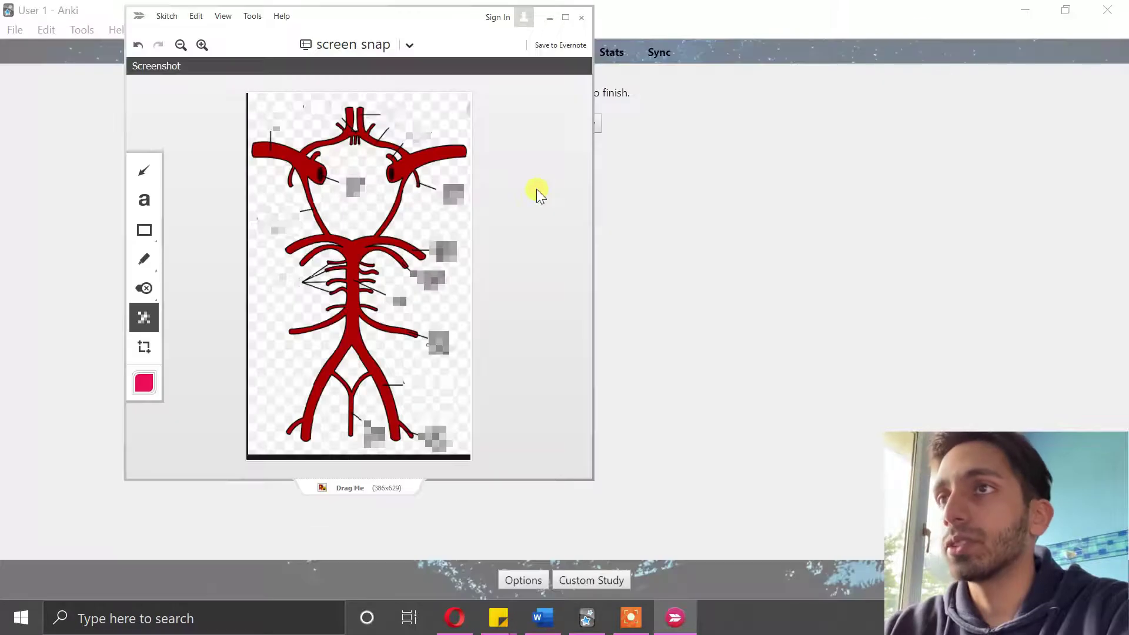
- Open Test subdeck in Anki's main window, start studying it and reveal the answer of the circle of Willis card
{"action": "left_click", "coordinate": [746, 8]}
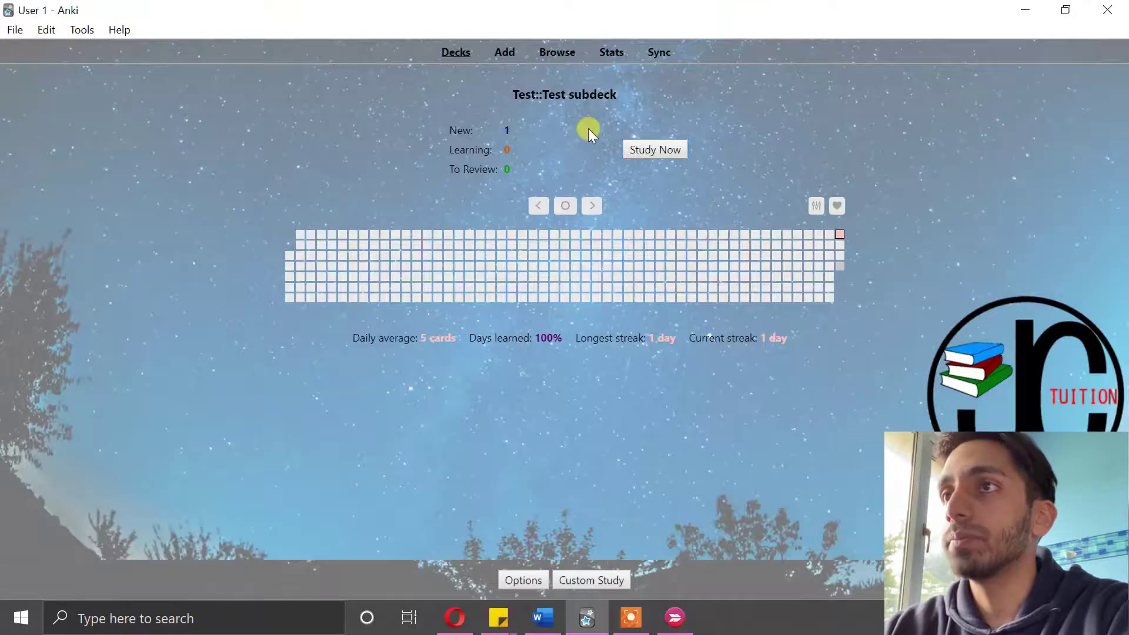
{"action": "key", "text": "d"}
{"action": "left_click", "coordinate": [471, 184]}
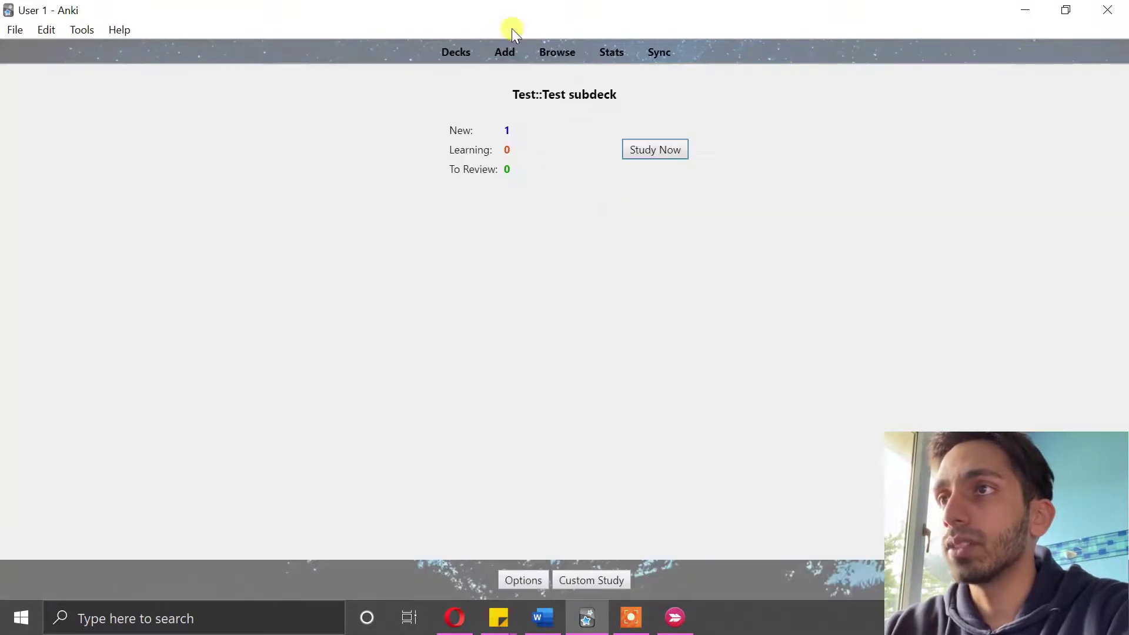
{"action": "left_click", "coordinate": [659, 150]}
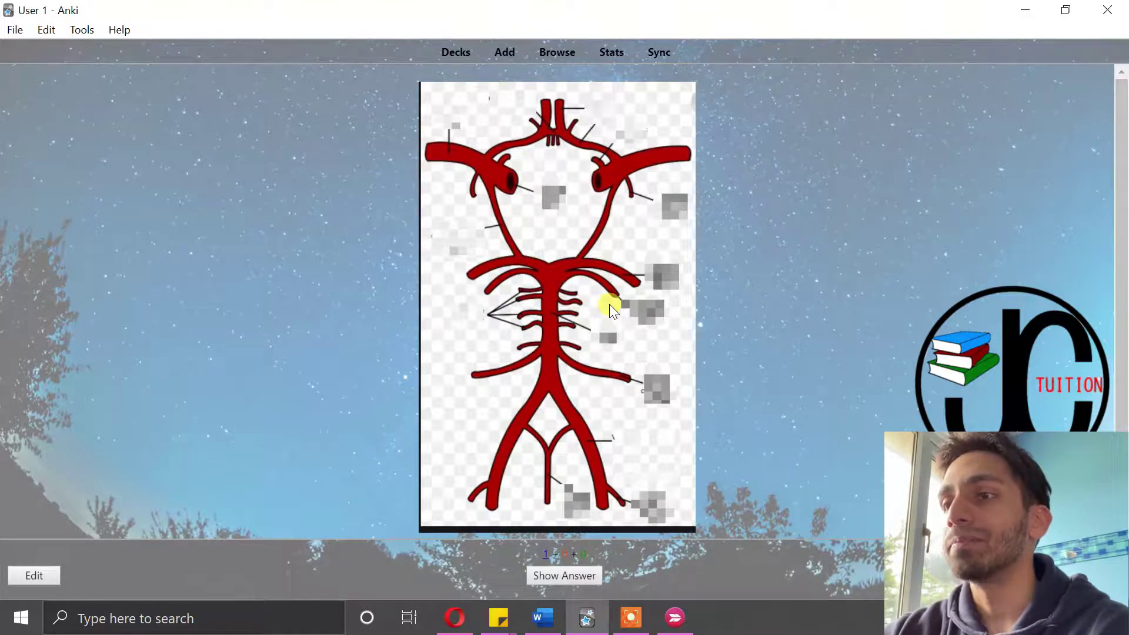
{"action": "left_click", "coordinate": [564, 573]}
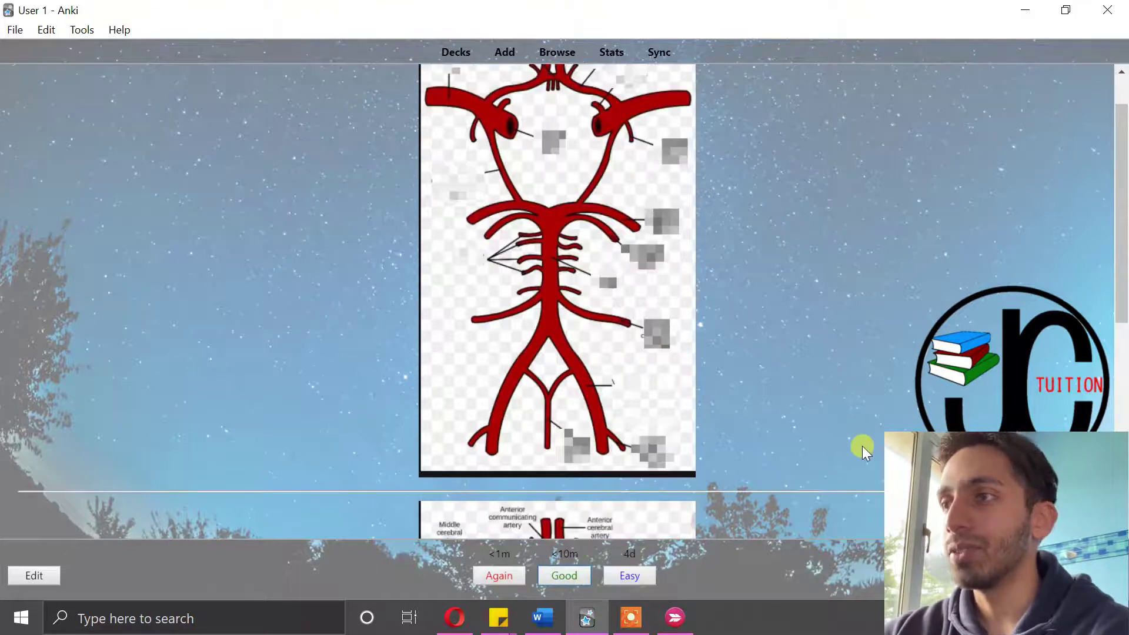